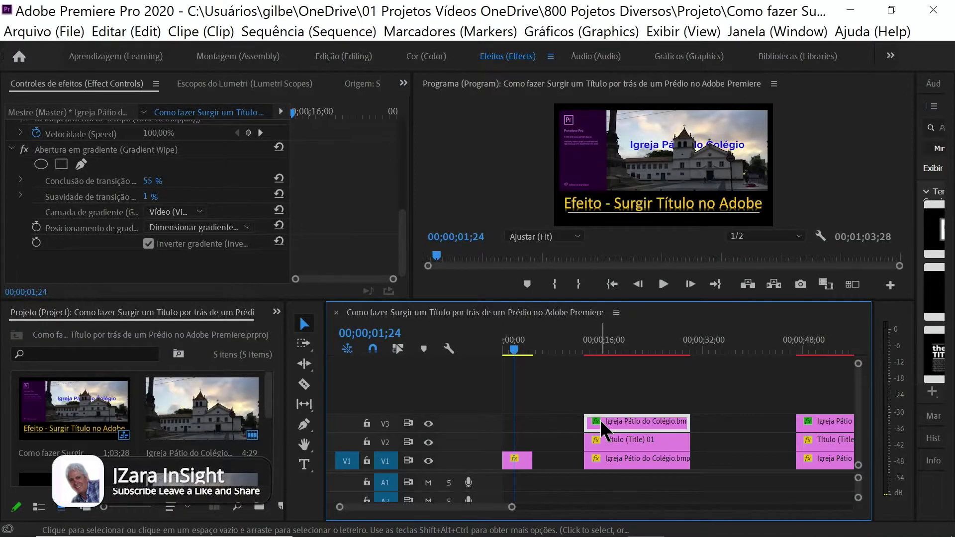
Step: Delete the old title and church-copy clips stacked above the V1 church clip
{"action": "key", "text": "Delete"}
{"action": "key", "text": "Delete"}
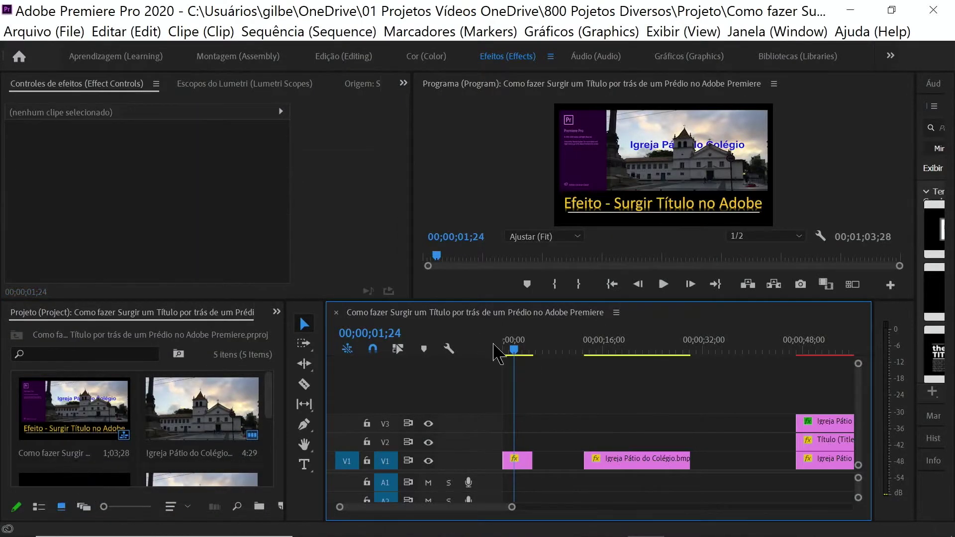
Step: Place Título (Title) 01 on V2 at 16;00 above the church clip and select it
{"action": "mouse_move", "coordinate": [514, 350]}
{"action": "left_mouse_down"}
{"action": "mouse_move", "coordinate": [572, 381]}
{"action": "mouse_move", "coordinate": [689, 408]}
{"action": "mouse_move", "coordinate": [613, 406]}
{"action": "left_mouse_up"}
{"action": "left_click_drag", "start_coordinate": [273, 405], "coordinate": [273, 447]}
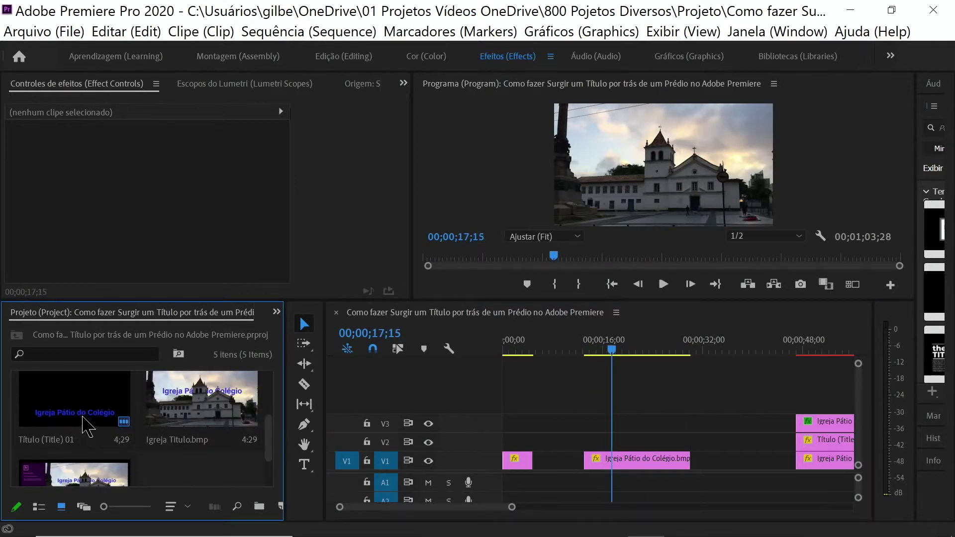
{"action": "left_click", "coordinate": [88, 423]}
{"action": "left_click_drag", "start_coordinate": [89, 424], "coordinate": [581, 449]}
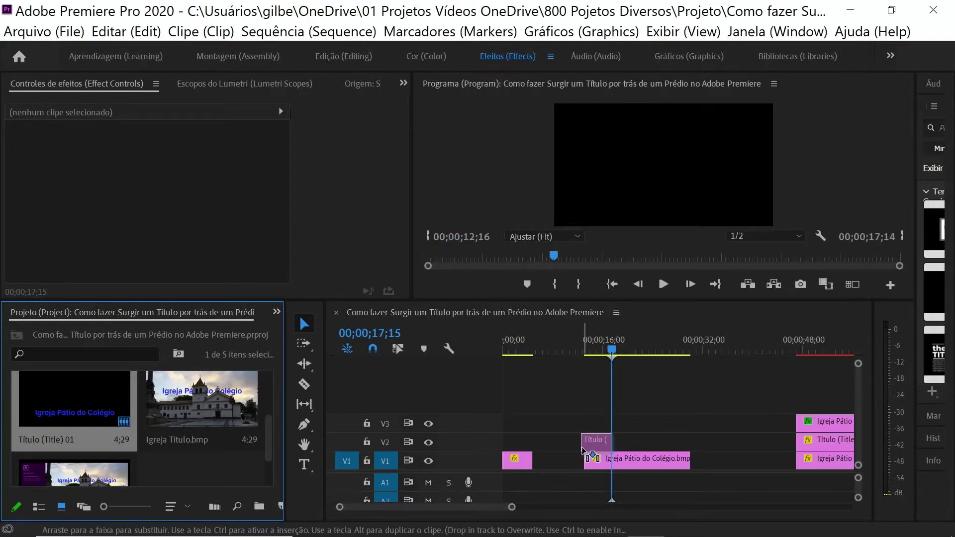
{"action": "left_click_drag", "start_coordinate": [581, 450], "coordinate": [586, 449]}
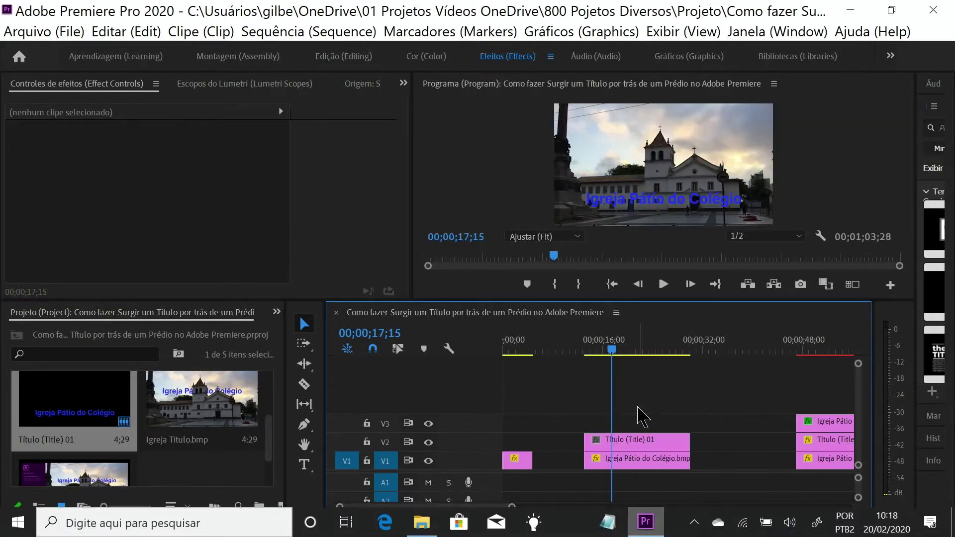
{"action": "mouse_move", "coordinate": [613, 347]}
{"action": "left_mouse_down"}
{"action": "mouse_move", "coordinate": [629, 351]}
{"action": "mouse_move", "coordinate": [614, 352]}
{"action": "left_mouse_up"}
{"action": "left_click", "coordinate": [628, 441]}
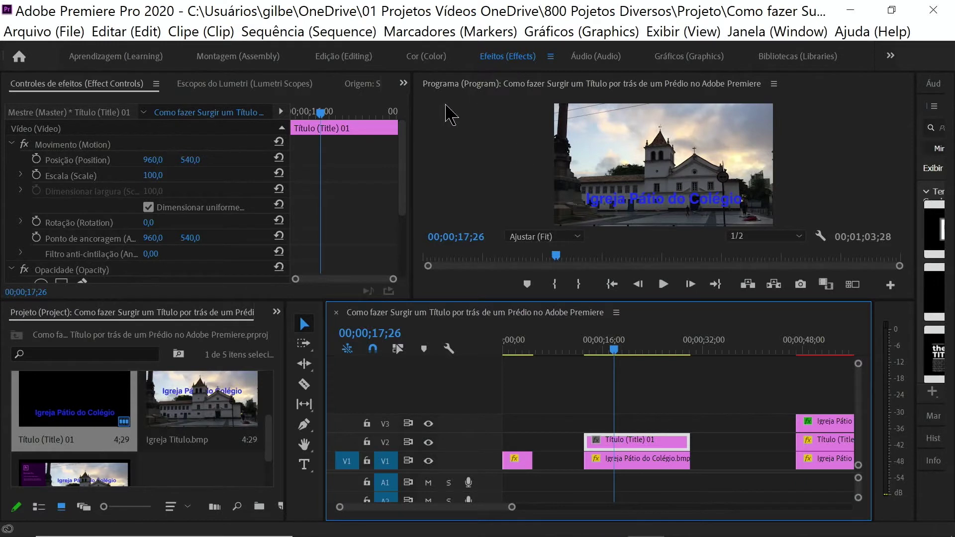
Step: At 13;03, set the title's Position Y to 679 and add a starting Position keyframe
{"action": "left_click_drag", "start_coordinate": [321, 117], "coordinate": [234, 348]}
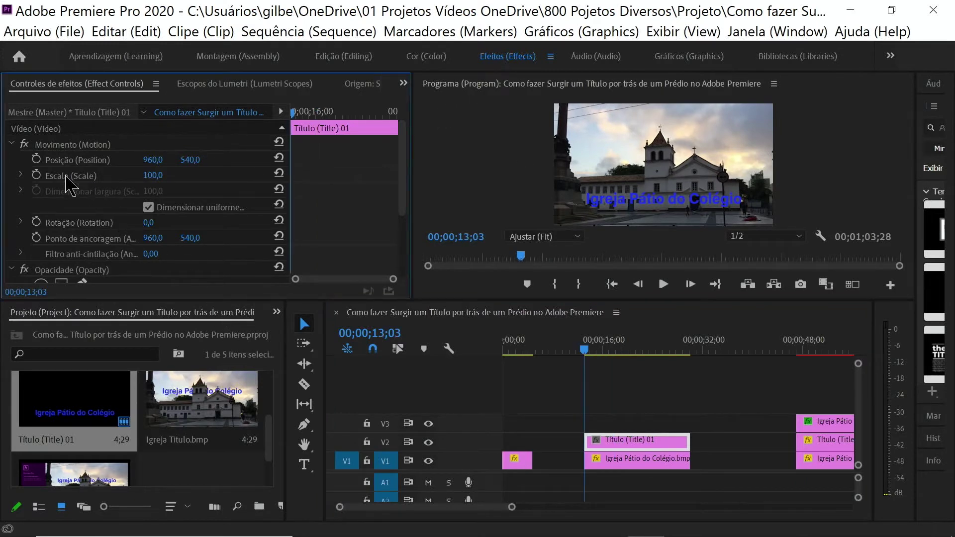
{"action": "left_click_drag", "start_coordinate": [694, 199], "coordinate": [694, 203]}
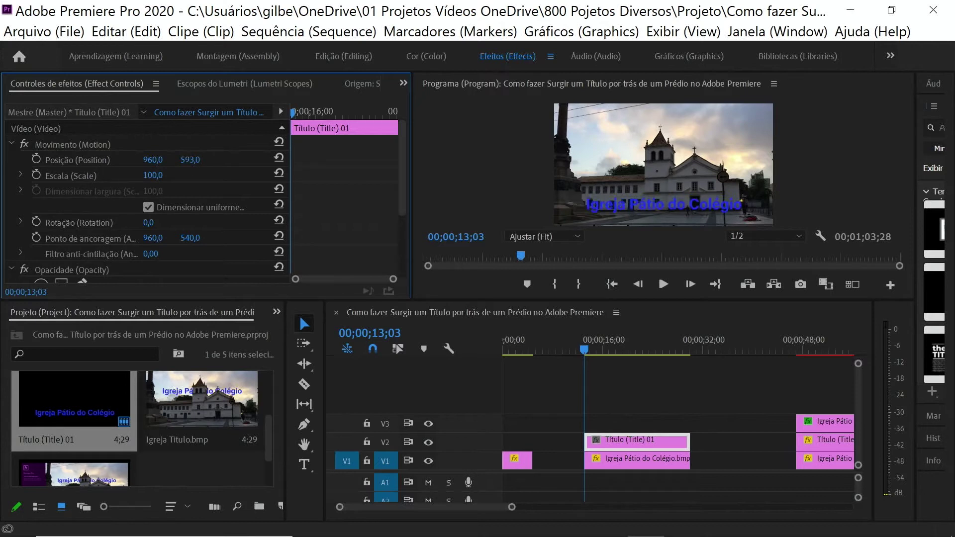
{"action": "left_click", "coordinate": [36, 158]}
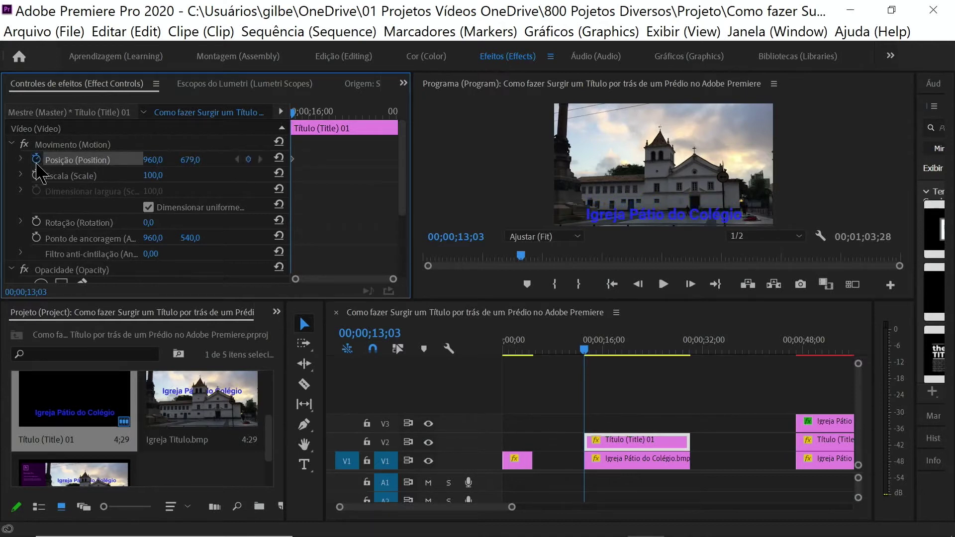
Step: At 26;19, raise Position Y to -163, creating the end keyframe
{"action": "mouse_move", "coordinate": [348, 111]}
{"action": "left_mouse_down"}
{"action": "mouse_move", "coordinate": [380, 112]}
{"action": "mouse_move", "coordinate": [373, 172]}
{"action": "left_mouse_up"}
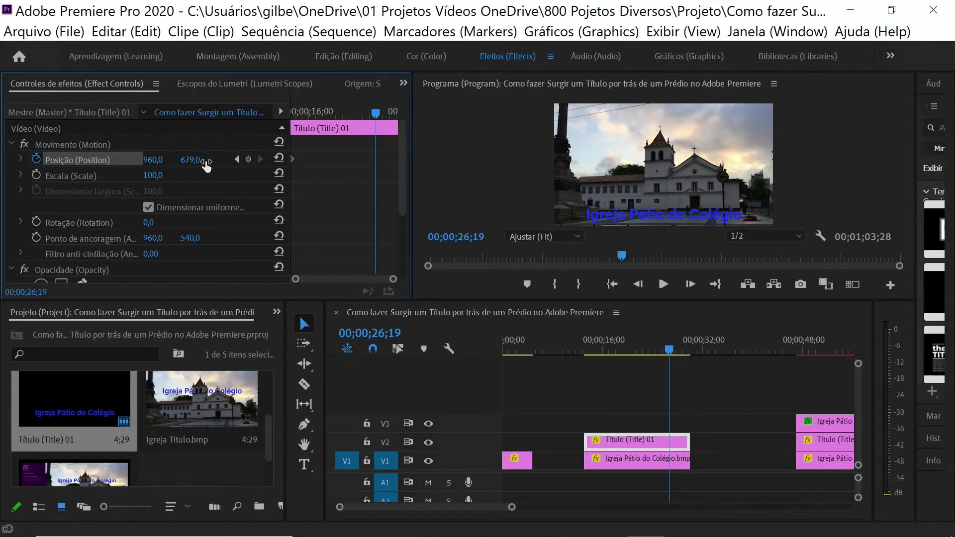
{"action": "left_click_drag", "start_coordinate": [201, 160], "coordinate": [124, 159]}
{"action": "mouse_move", "coordinate": [192, 160]}
{"action": "left_mouse_down"}
{"action": "mouse_move", "coordinate": [149, 160]}
{"action": "mouse_move", "coordinate": [198, 159]}
{"action": "left_mouse_up"}
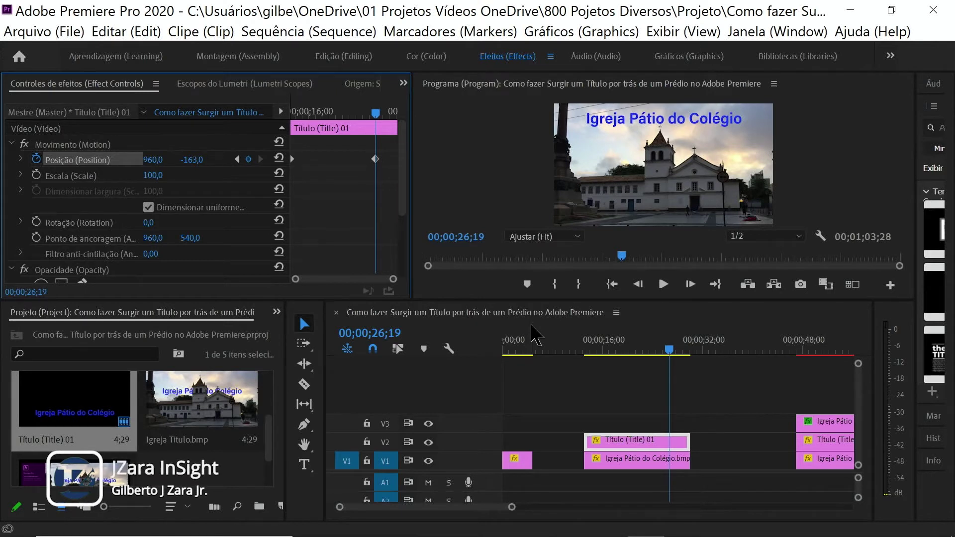
Step: In the Editing workspace, Alt-drag a copy of the V1 church clip to V3 and select it
{"action": "left_click", "coordinate": [609, 462]}
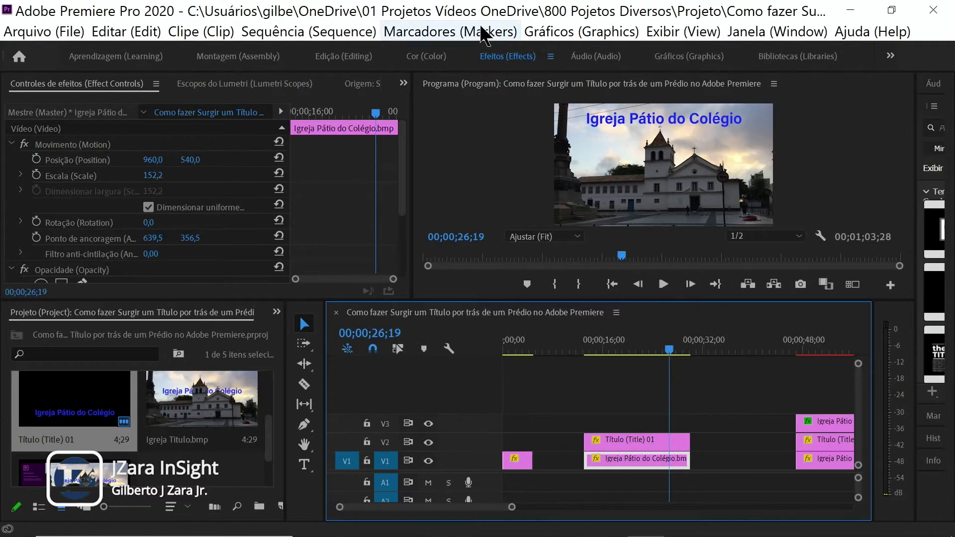
{"action": "left_click", "coordinate": [343, 57]}
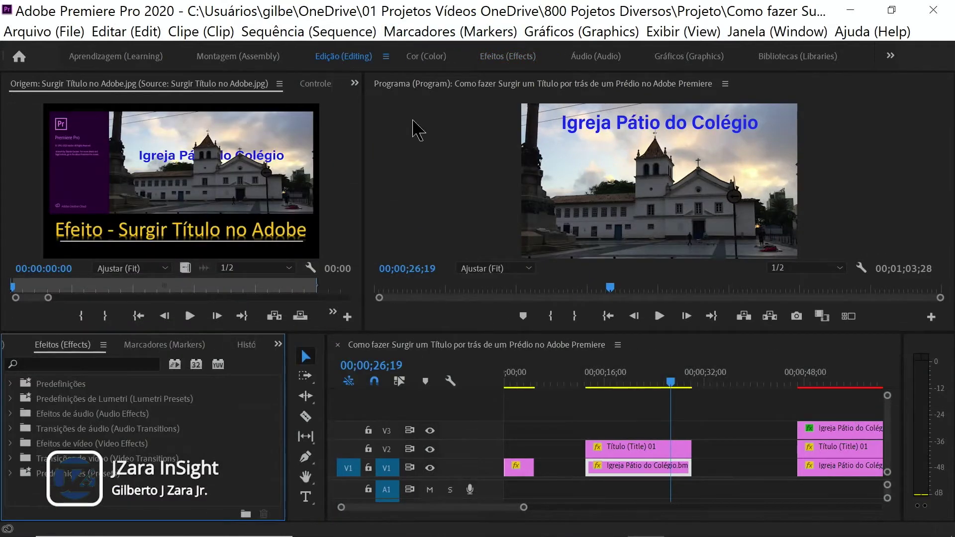
{"action": "left_click", "coordinate": [624, 473]}
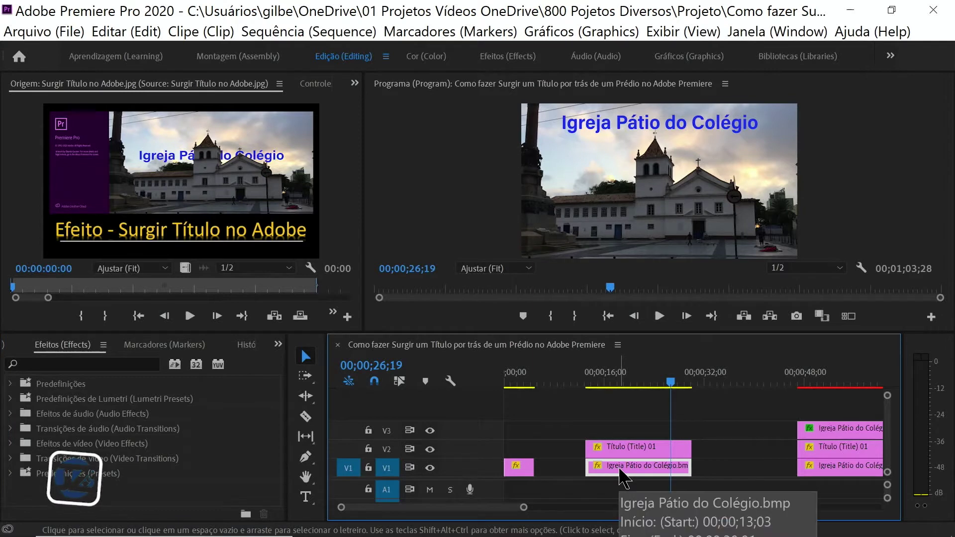
{"action": "left_click_drag", "start_coordinate": [625, 480], "coordinate": [641, 427]}
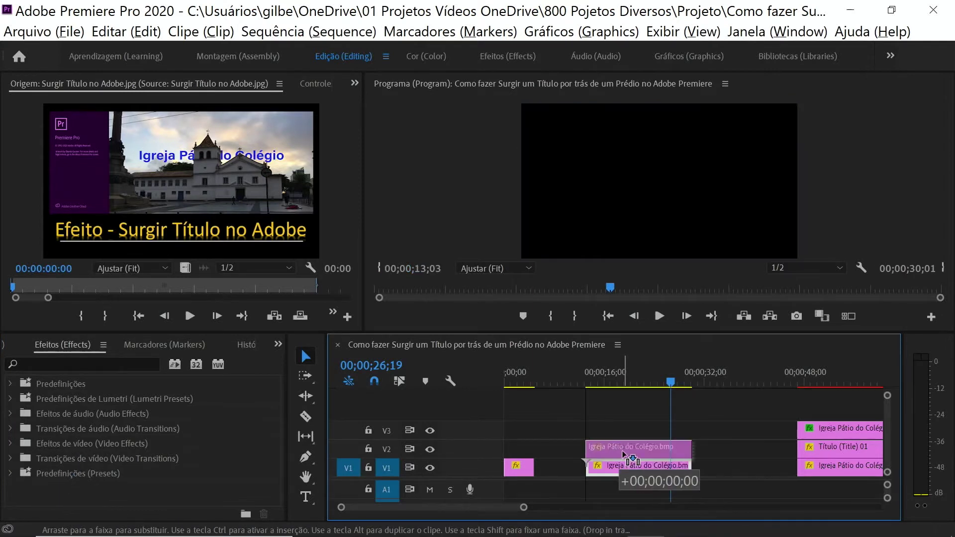
{"action": "left_click", "coordinate": [626, 430]}
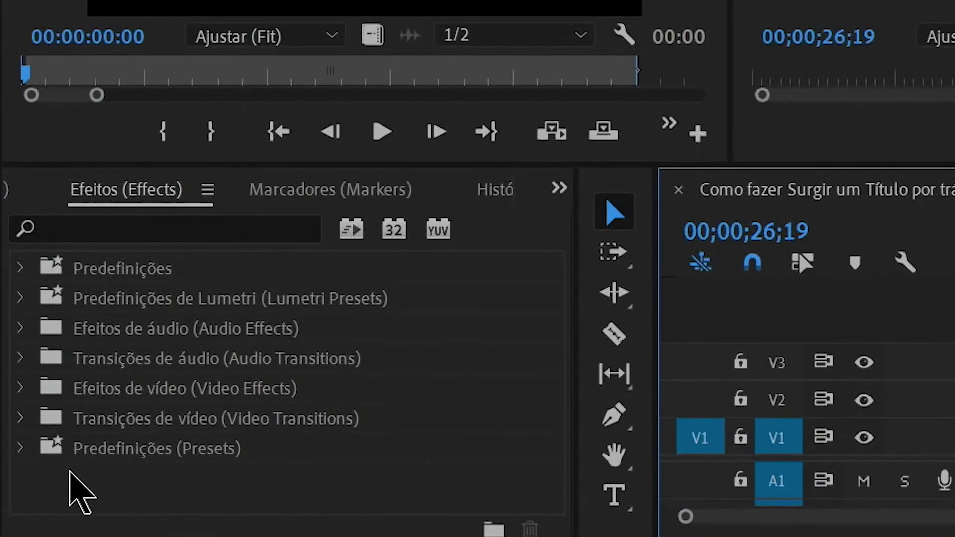
Step: Find Abertura em gradiente (Gradient Wipe) under Video Effects > Transition
{"action": "left_click", "coordinate": [21, 388]}
{"action": "scroll", "coordinate": [343, 408], "scroll_direction": "down", "scroll_amount": 5}
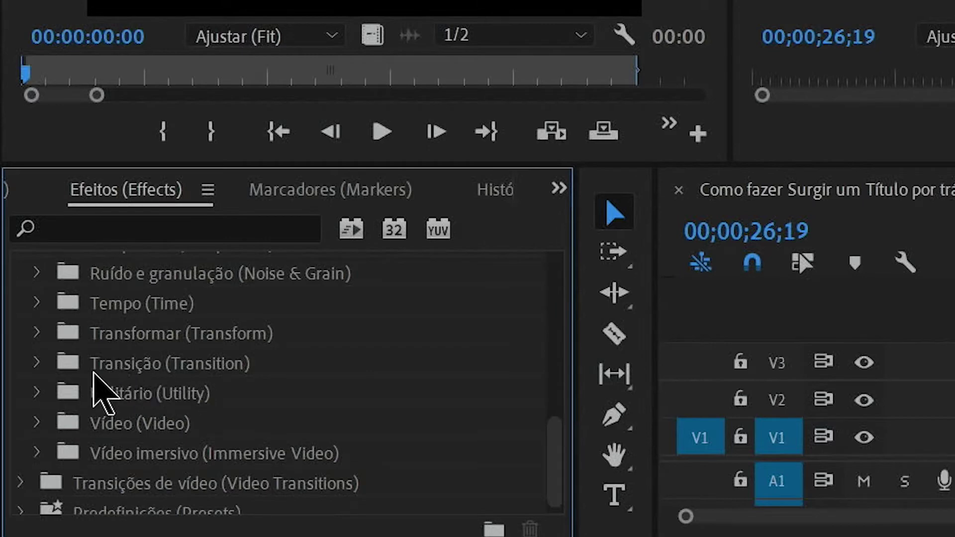
{"action": "left_click", "coordinate": [38, 364]}
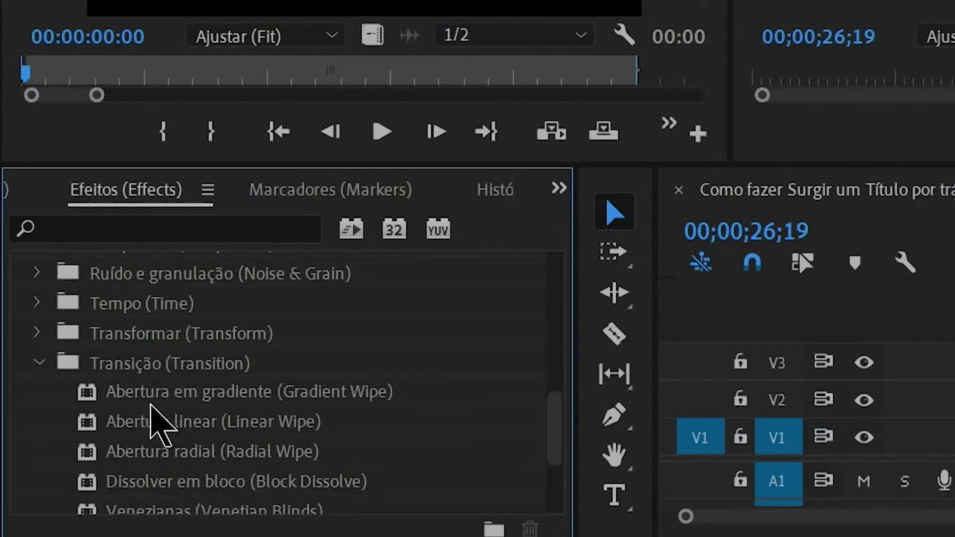
{"action": "left_click", "coordinate": [299, 394]}
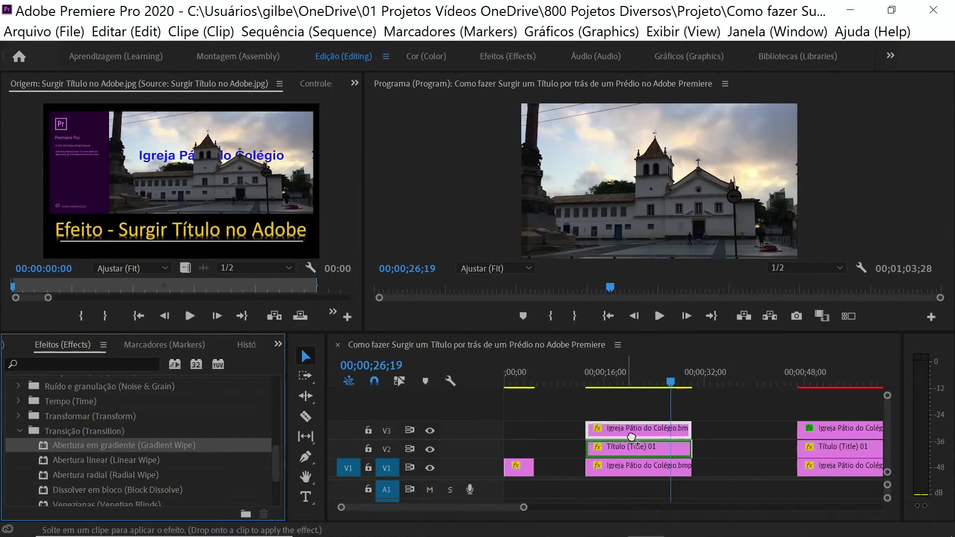
Step: Apply Gradient Wipe to the V3 church copy, then view its settings at 17;25 in the Effects workspace
{"action": "left_click_drag", "start_coordinate": [261, 485], "coordinate": [636, 430]}
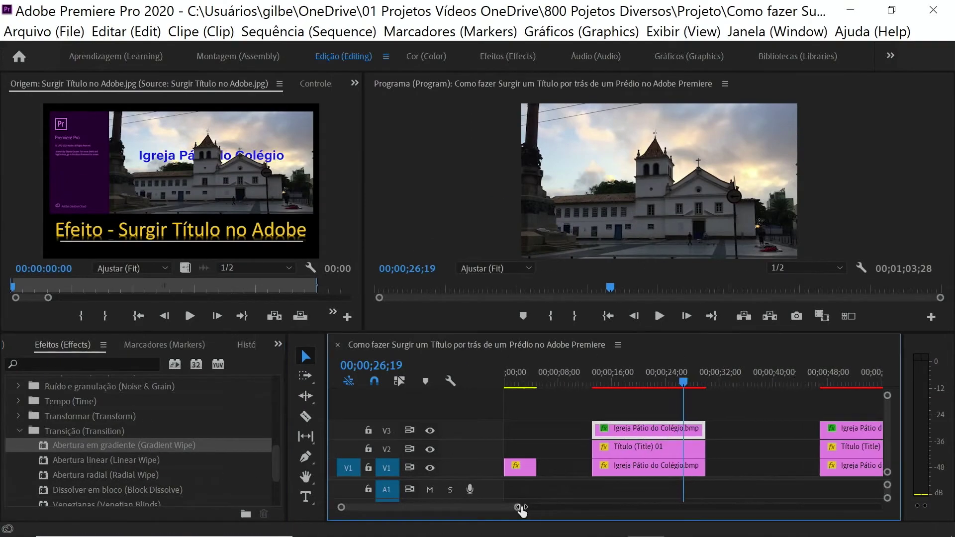
{"action": "left_click_drag", "start_coordinate": [523, 507], "coordinate": [510, 508]}
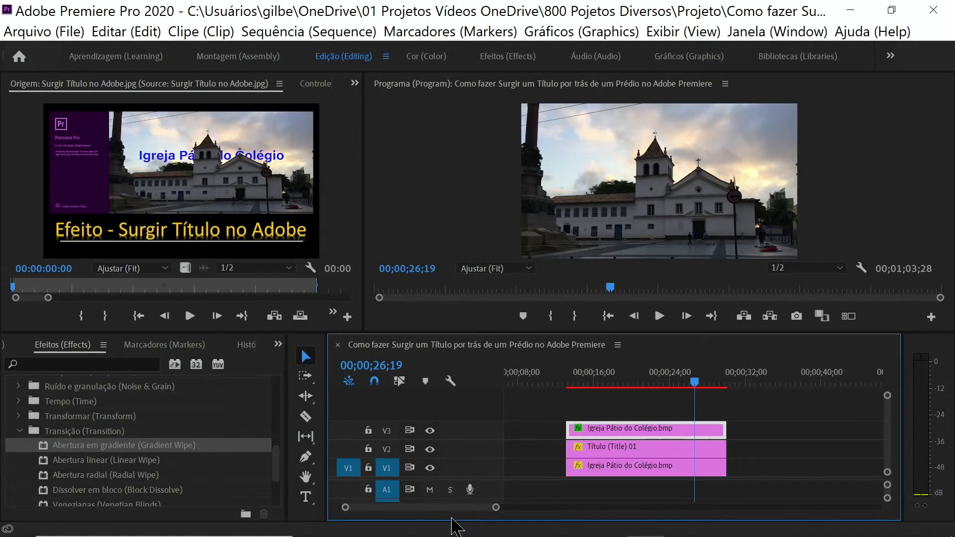
{"action": "left_click_drag", "start_coordinate": [694, 381], "coordinate": [582, 386]}
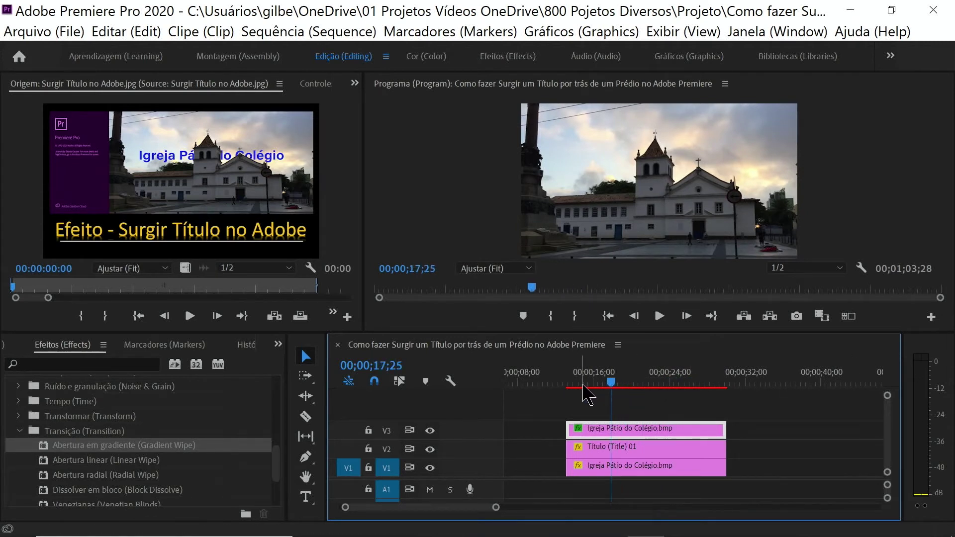
{"action": "left_click", "coordinate": [508, 56]}
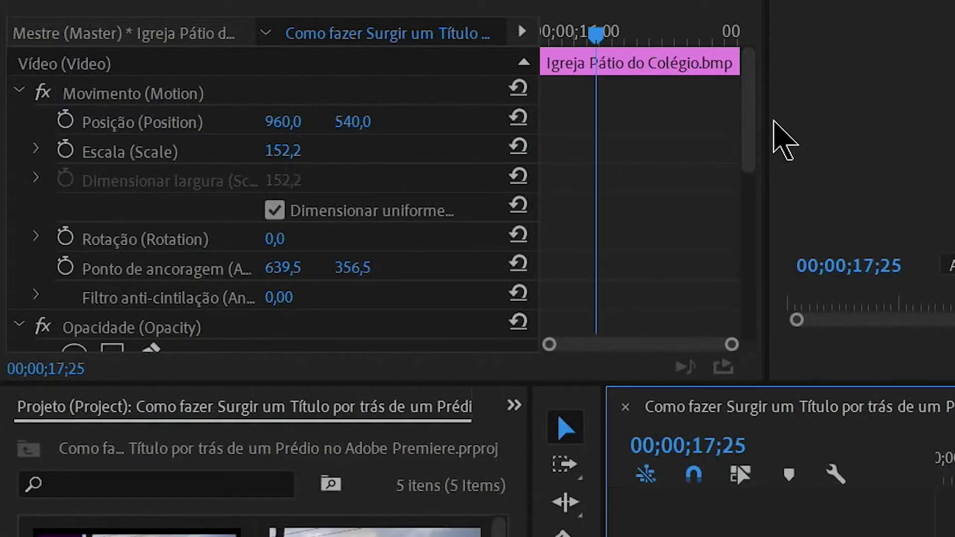
{"action": "mouse_move", "coordinate": [748, 121]}
{"action": "left_mouse_down"}
{"action": "mouse_move", "coordinate": [735, 208]}
{"action": "mouse_move", "coordinate": [739, 323]}
{"action": "left_mouse_up"}
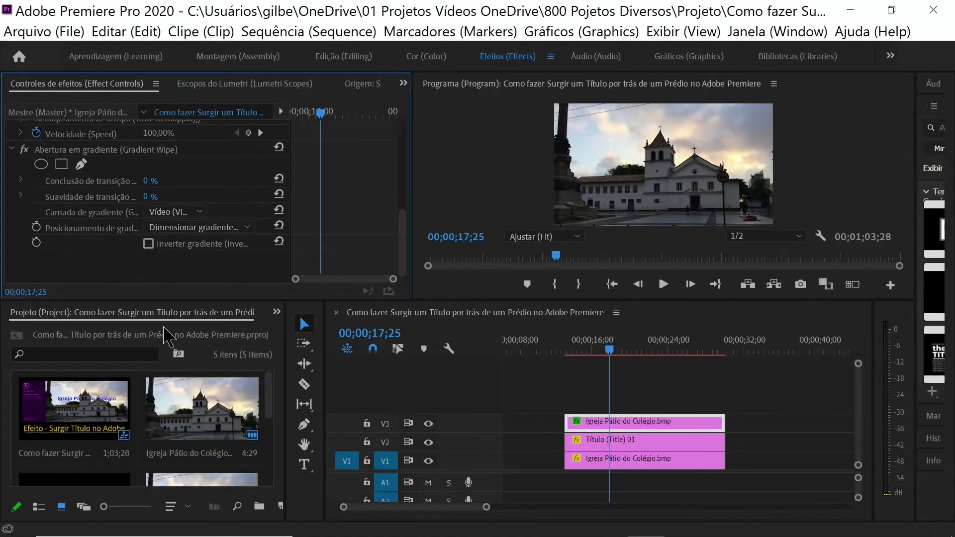
Step: Hide track V1, turn on Invert Gradient, and move the playhead to 15;00
{"action": "left_click", "coordinate": [428, 462]}
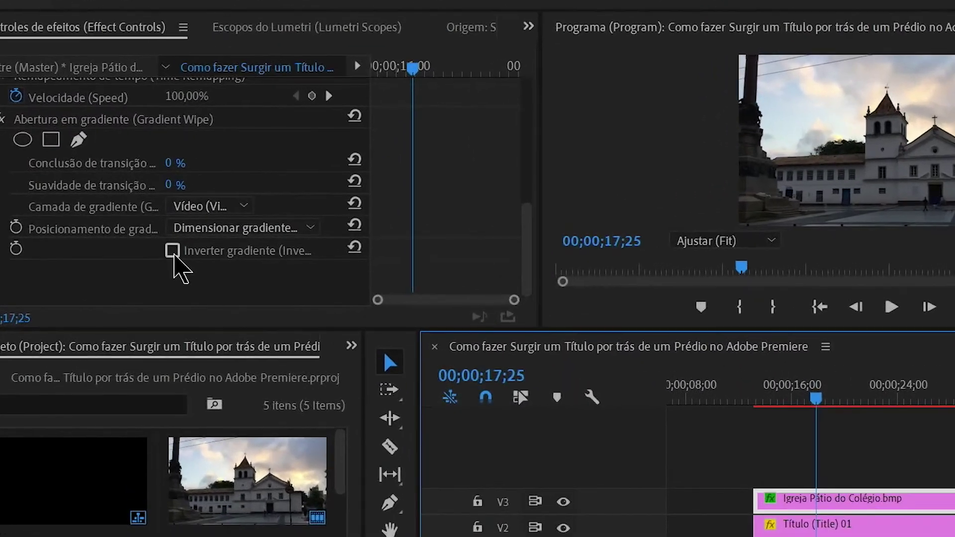
{"action": "left_click", "coordinate": [160, 247]}
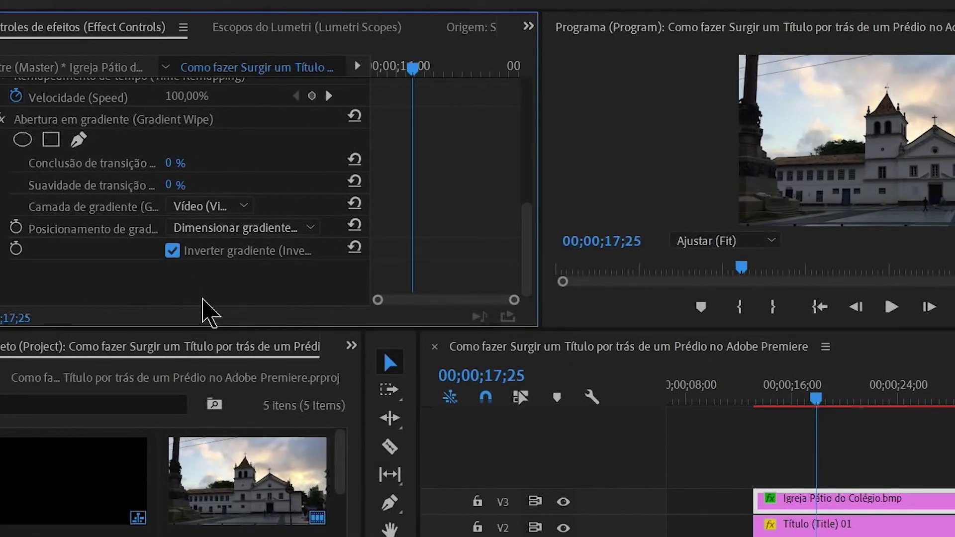
{"action": "left_click_drag", "start_coordinate": [814, 400], "coordinate": [782, 412]}
{"action": "left_click", "coordinate": [169, 163]}
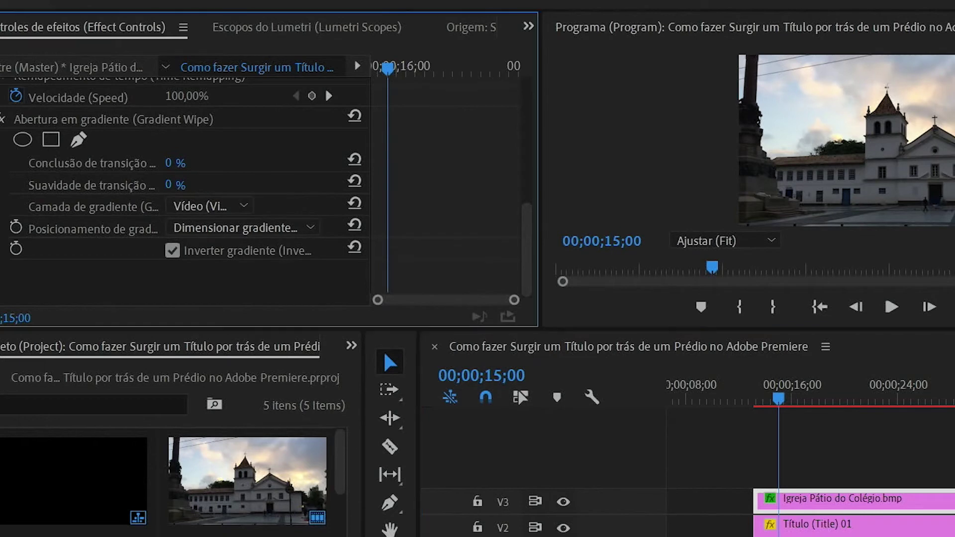
{"action": "type", "text": "100"}
{"action": "key", "text": "Return"}
Step: Set Gradient Wipe Transition Completion to 55% and Transition Softness to 1%
{"action": "mouse_move", "coordinate": [172, 163]}
{"action": "left_mouse_down"}
{"action": "mouse_move", "coordinate": [142, 163]}
{"action": "mouse_move", "coordinate": [194, 163]}
{"action": "mouse_move", "coordinate": [154, 163]}
{"action": "left_mouse_up"}
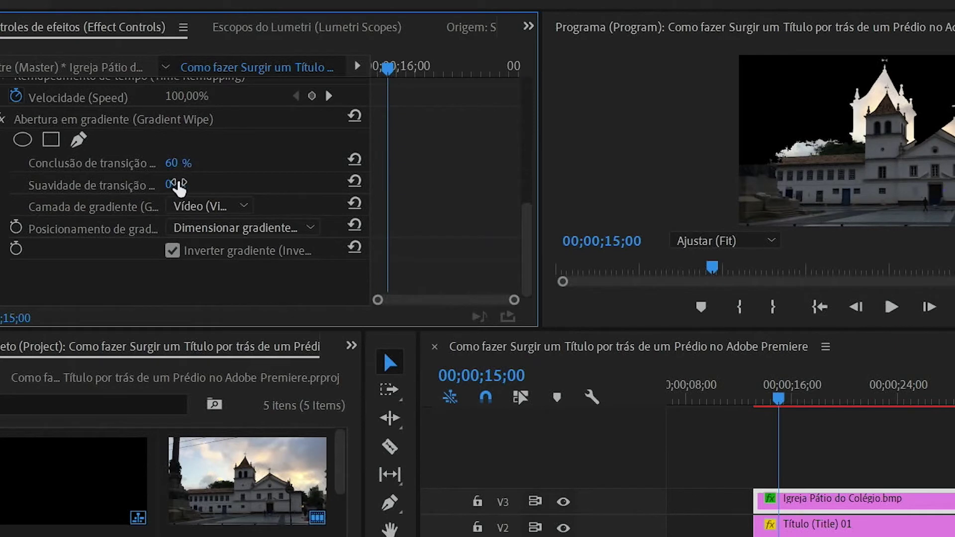
{"action": "left_click", "coordinate": [175, 163]}
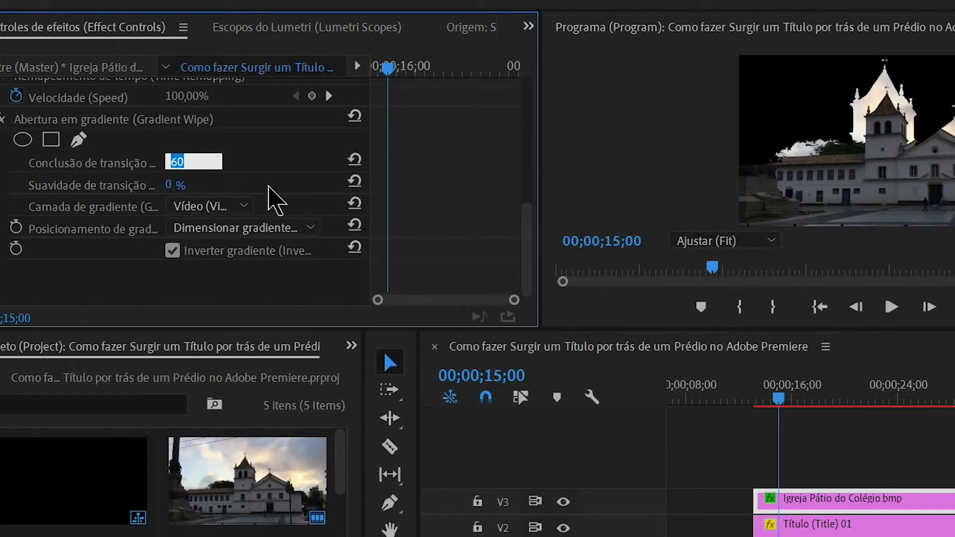
{"action": "type", "text": "5"}
{"action": "key", "text": "Return"}
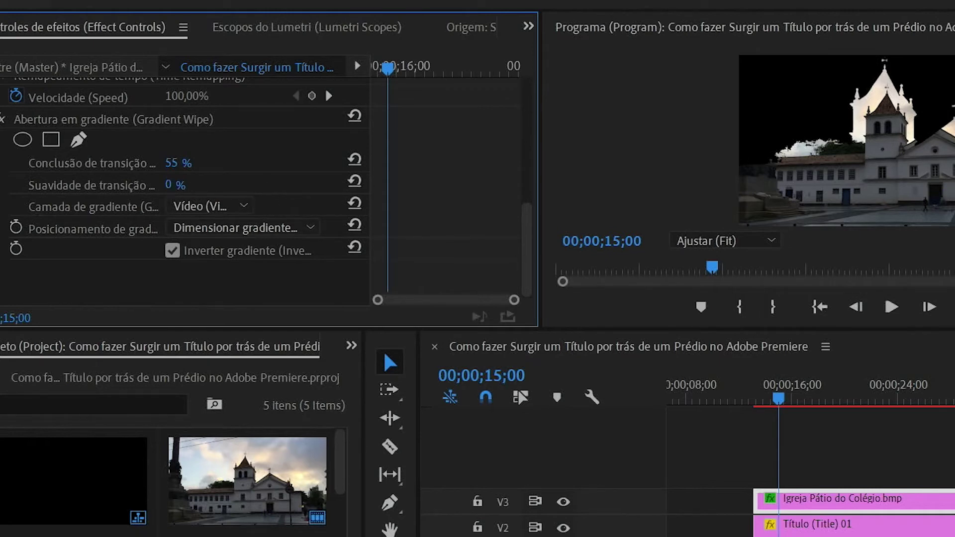
{"action": "left_click", "coordinate": [172, 185]}
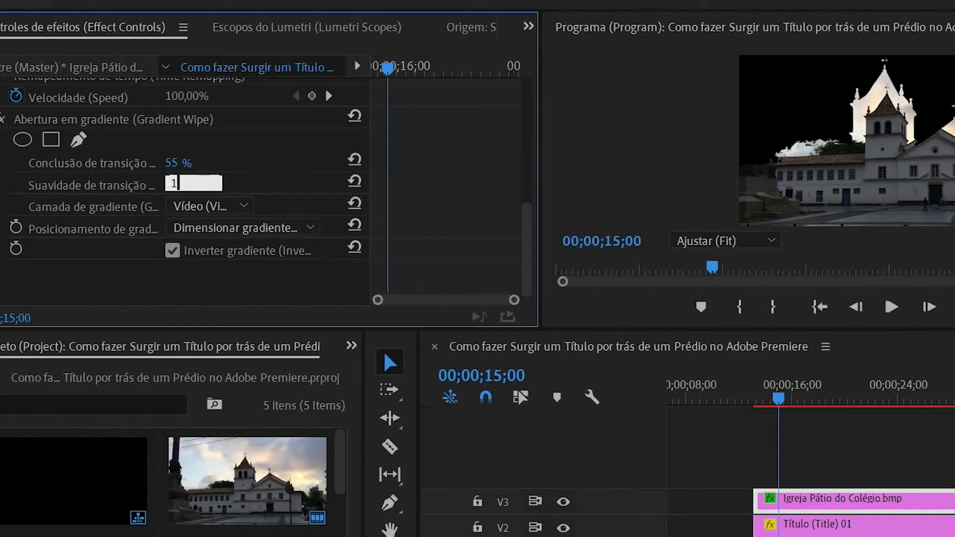
{"action": "type", "text": "1"}
{"action": "key", "text": "Return"}
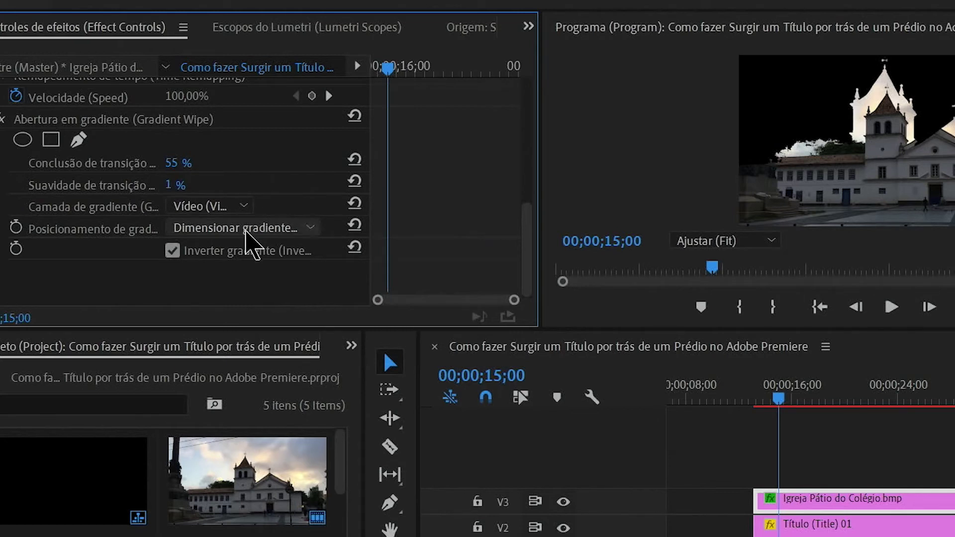
{"action": "left_click", "coordinate": [301, 230]}
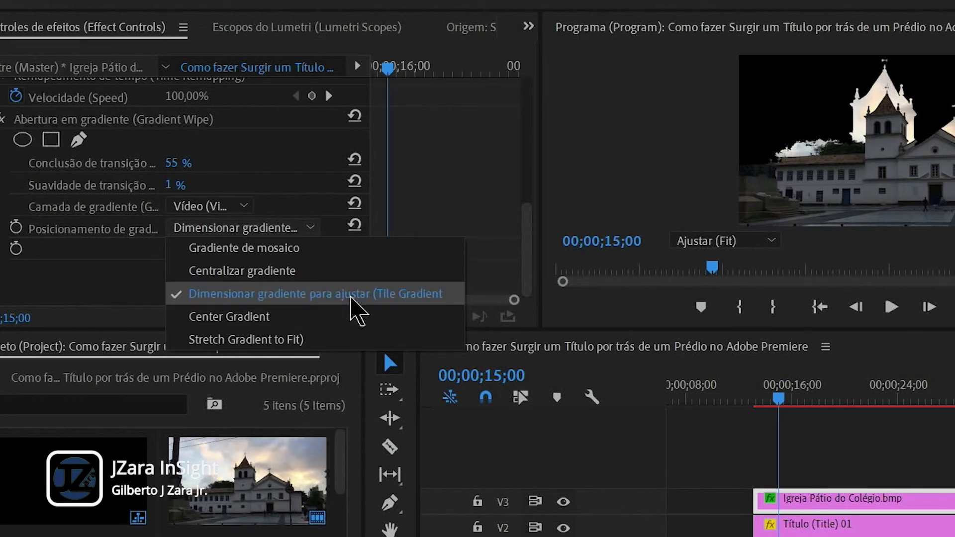
Step: Set the Gradient Wipe's Gradient Layer to Video 3
{"action": "left_click", "coordinate": [311, 291]}
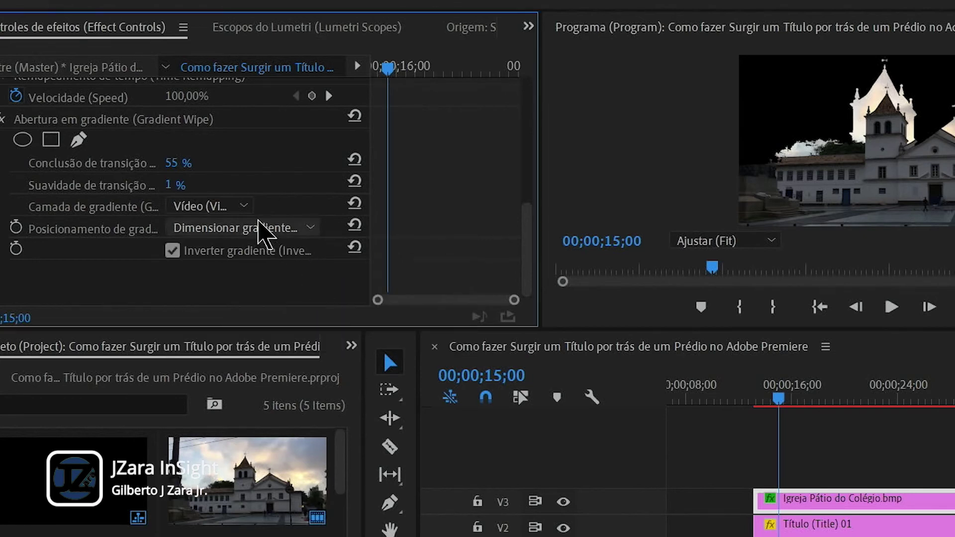
{"action": "left_click", "coordinate": [243, 206]}
{"action": "left_click", "coordinate": [231, 300]}
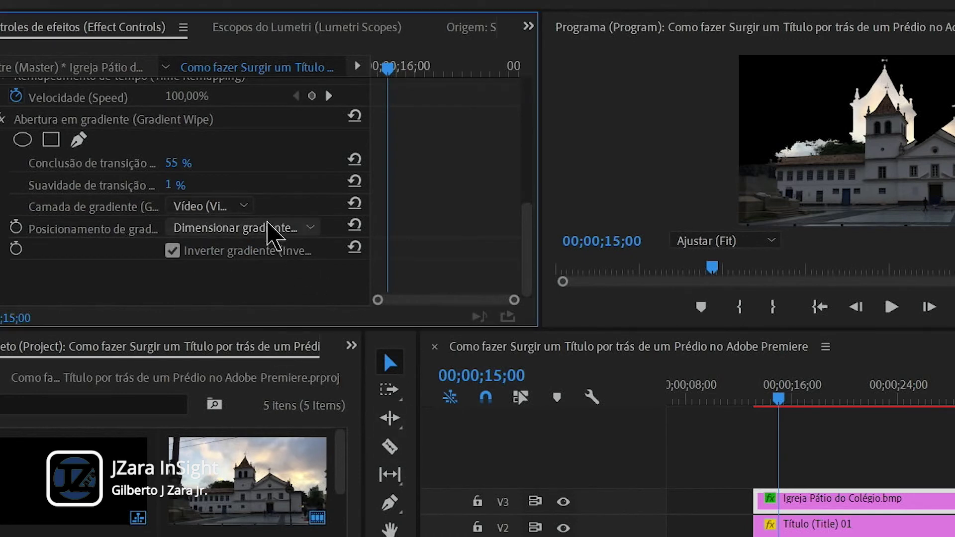
{"action": "left_click", "coordinate": [242, 206]}
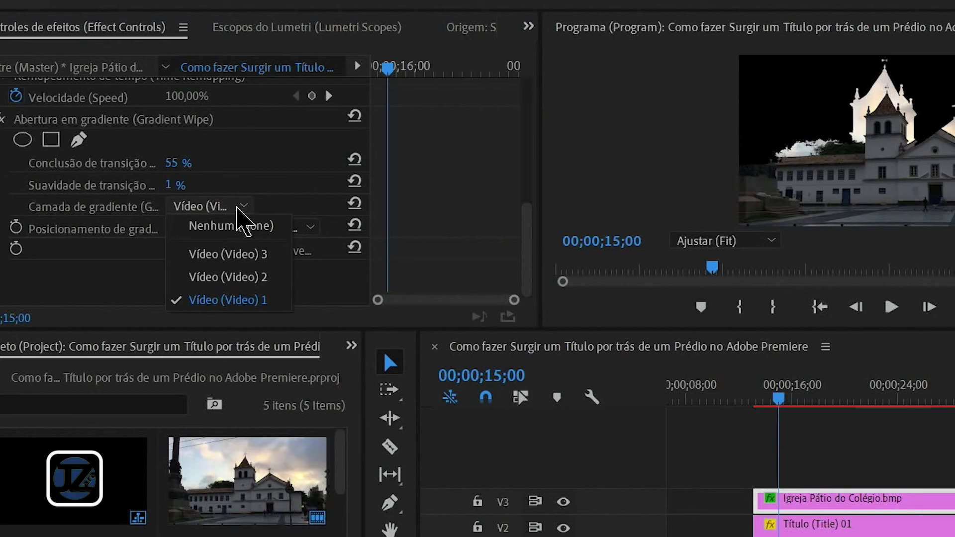
{"action": "left_click", "coordinate": [240, 275]}
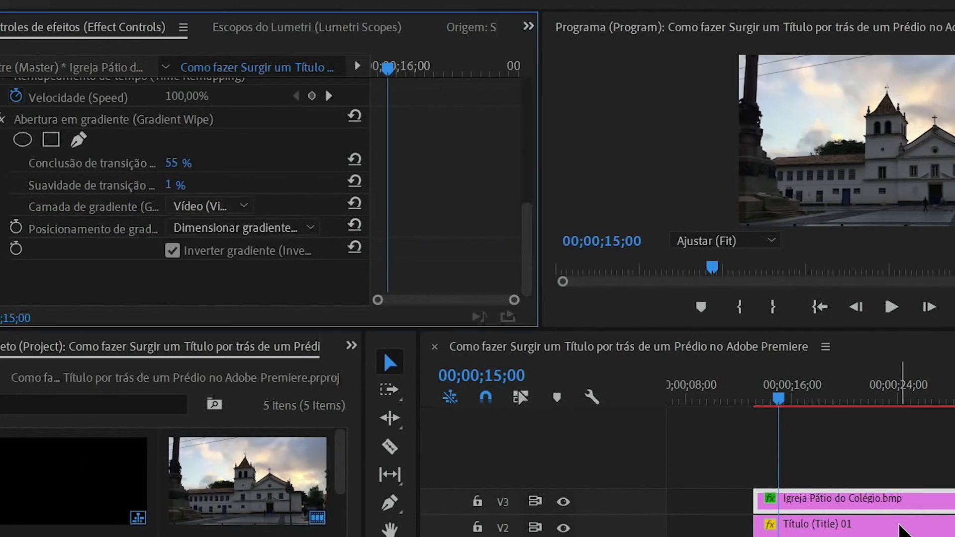
{"action": "left_click", "coordinate": [241, 206]}
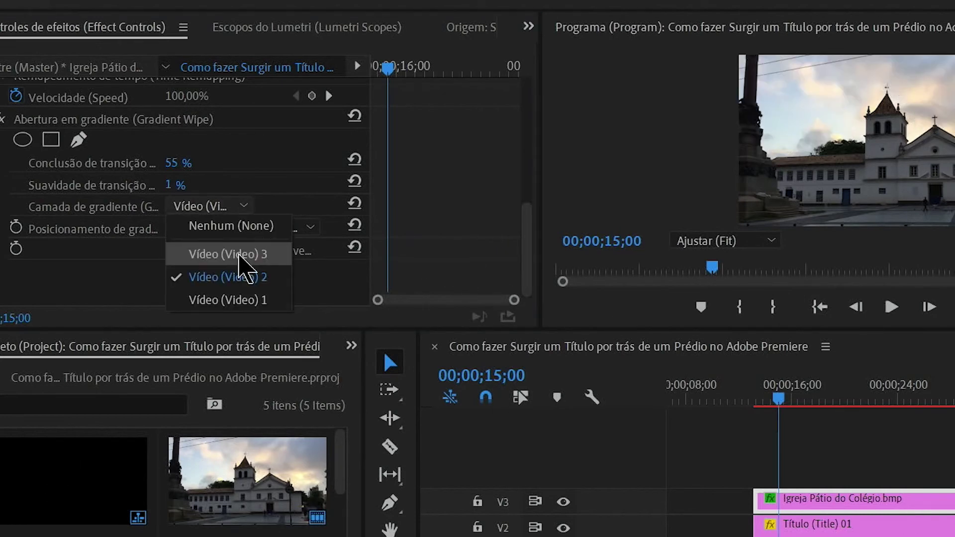
{"action": "left_click", "coordinate": [241, 252]}
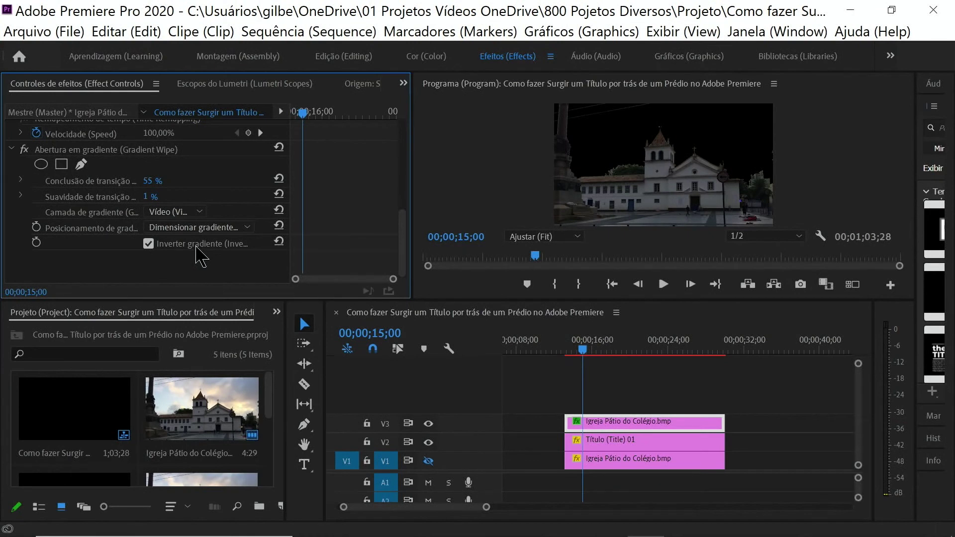
Step: Show track V1 again, move the playhead to 13;29, and maximize the Program monitor
{"action": "left_click", "coordinate": [428, 461]}
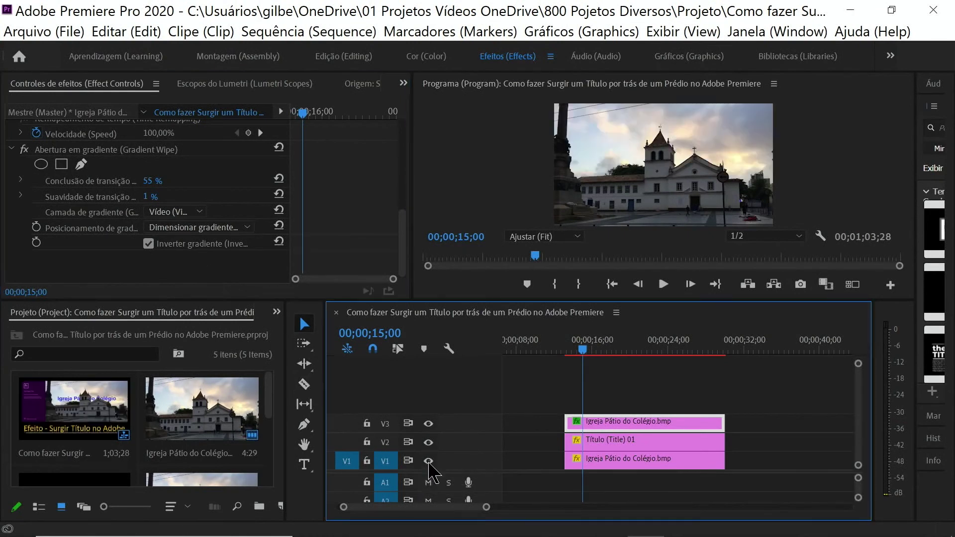
{"action": "left_click", "coordinate": [573, 350]}
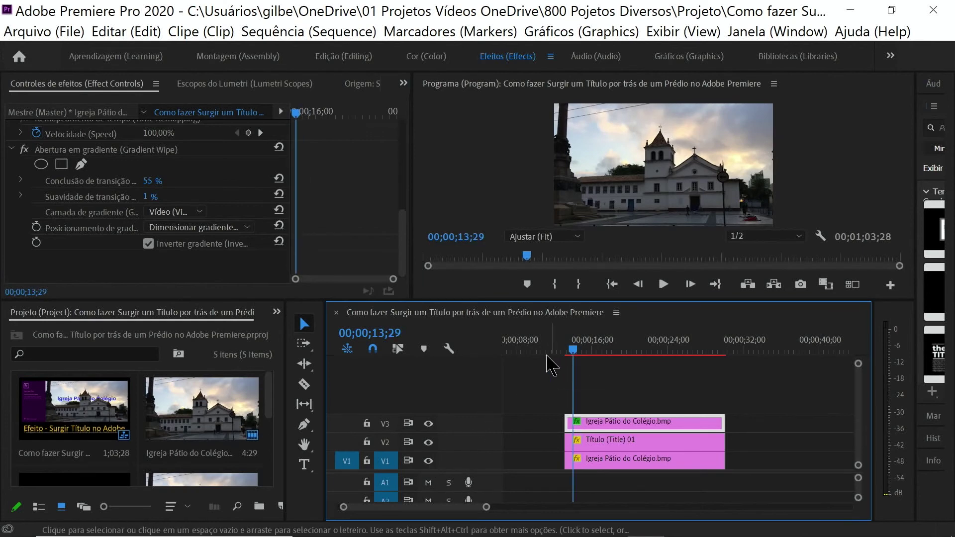
{"action": "left_click", "coordinate": [515, 83]}
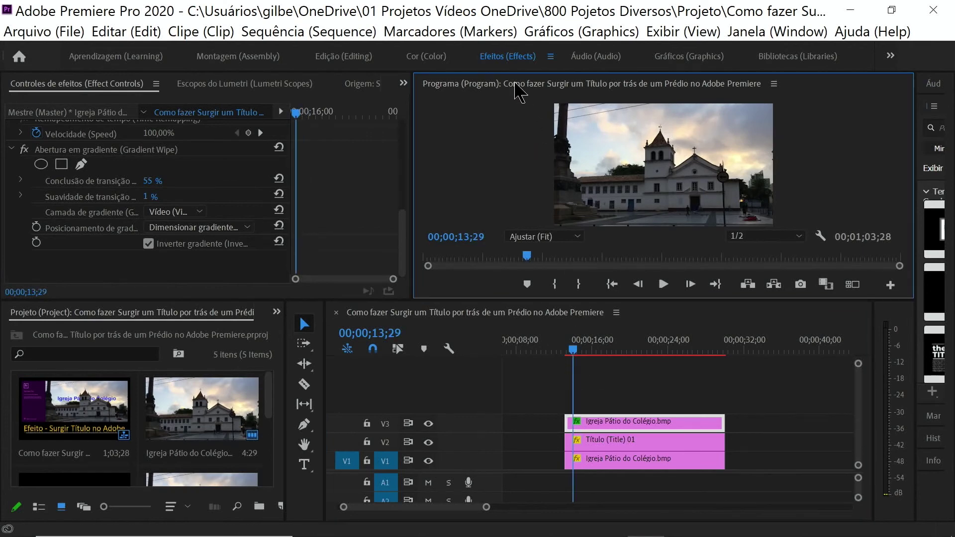
{"action": "double_click", "coordinate": [515, 84]}
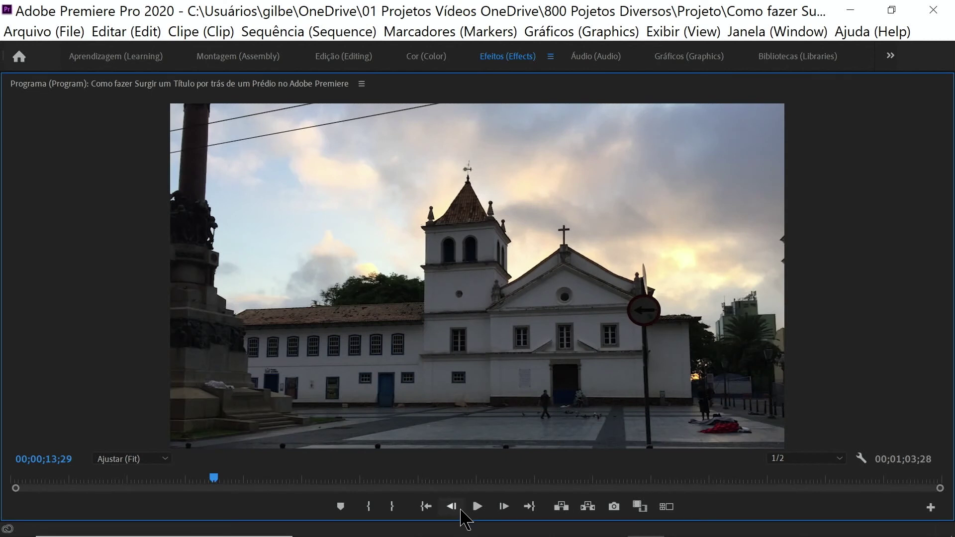
Step: Play the sequence to watch 'Igreja Pátio do Colégio' rise from behind the church, then stop
{"action": "left_click", "coordinate": [476, 508]}
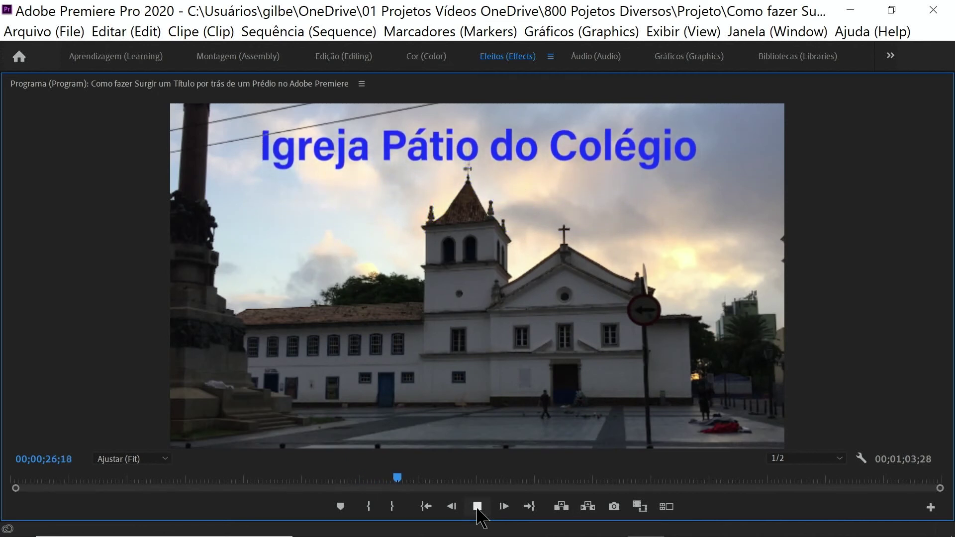
{"action": "left_click", "coordinate": [477, 507]}
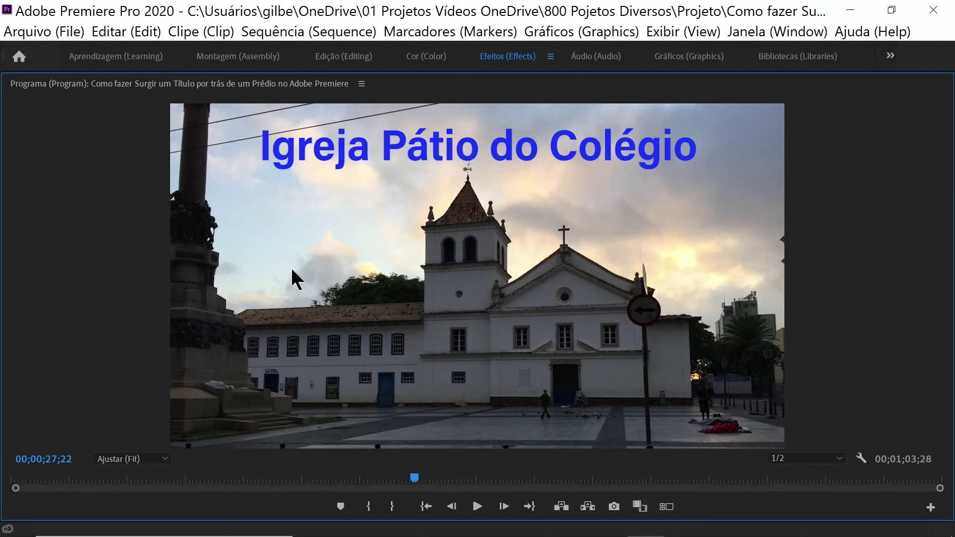